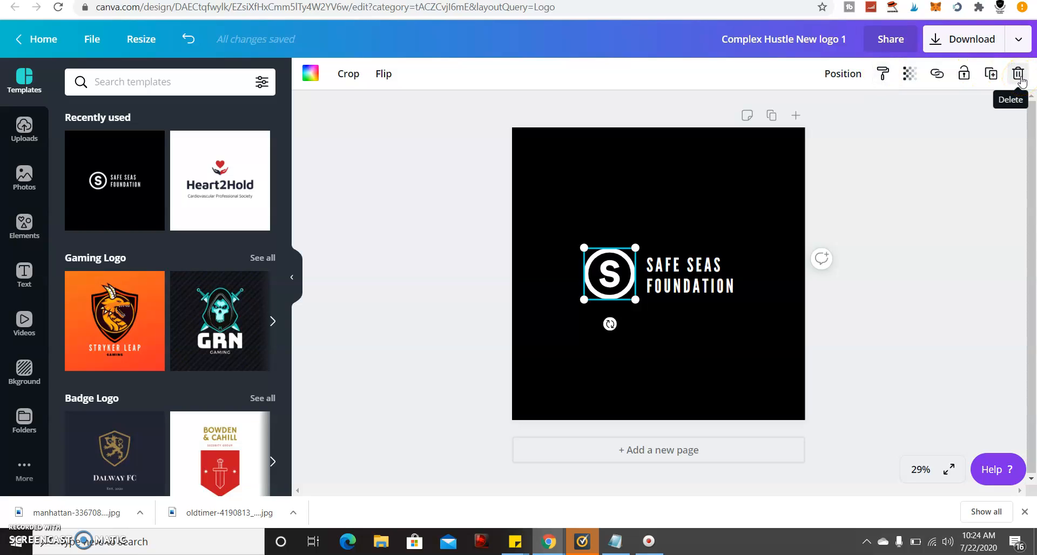
- Replace the circular S emblem with a white square outline and shrink it to about the emblem's size
{"action": "left_click", "coordinate": [1018, 75]}
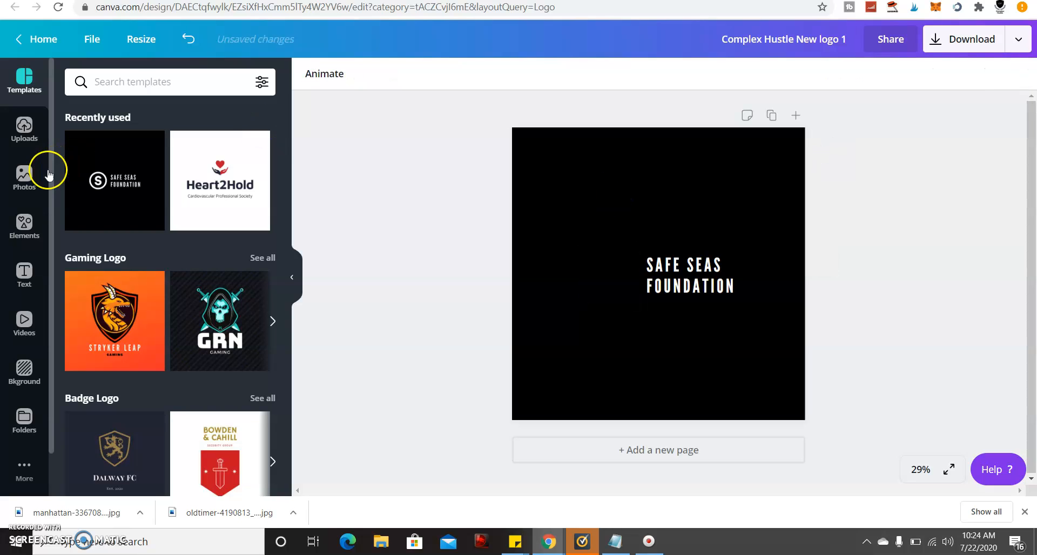
{"action": "left_click", "coordinate": [27, 237]}
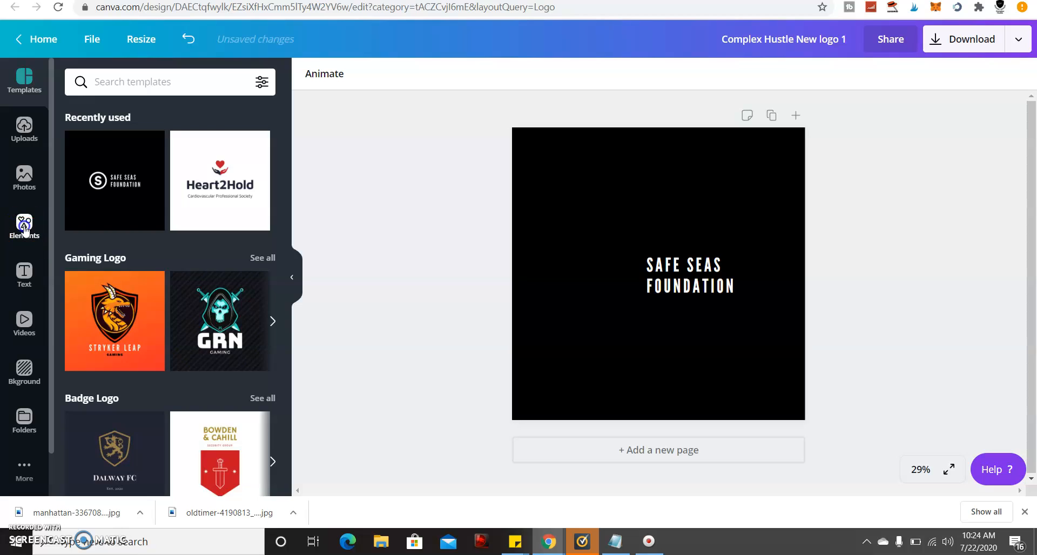
{"action": "left_click", "coordinate": [139, 162]}
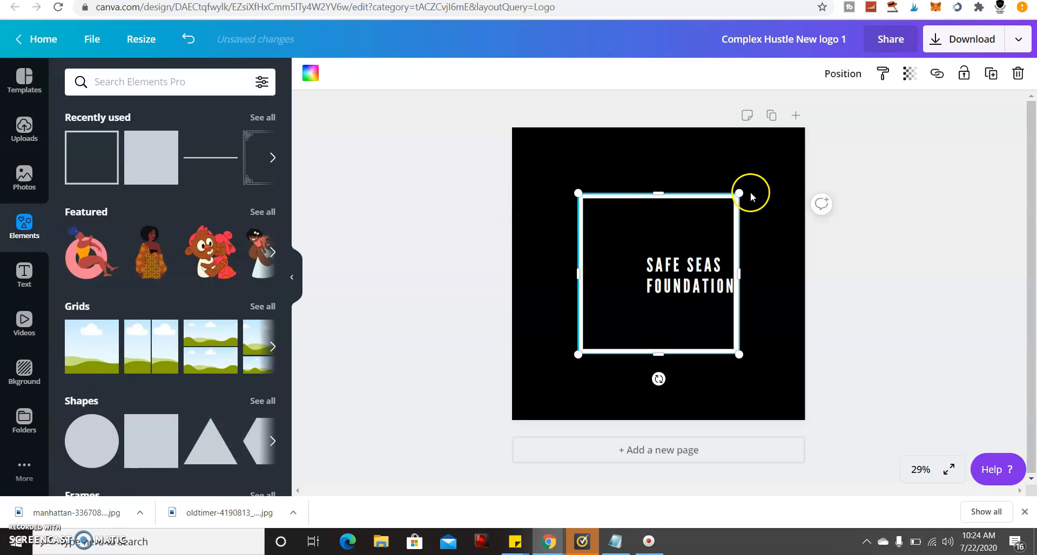
{"action": "left_click_drag", "start_coordinate": [738, 193], "coordinate": [636, 296]}
- Set the "SAFE SEAS FOUNDATION" text to size 104 and widen its box to about 697 so it fits on two lines
{"action": "left_click", "coordinate": [686, 273]}
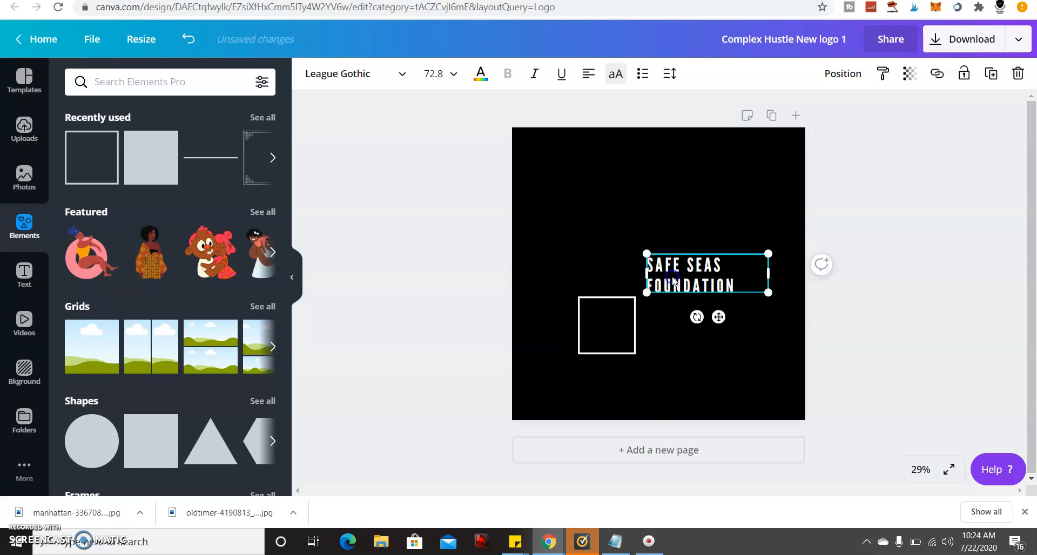
{"action": "left_click", "coordinate": [455, 74]}
{"action": "left_click_drag", "start_coordinate": [510, 165], "coordinate": [506, 306]}
{"action": "left_click", "coordinate": [466, 306]}
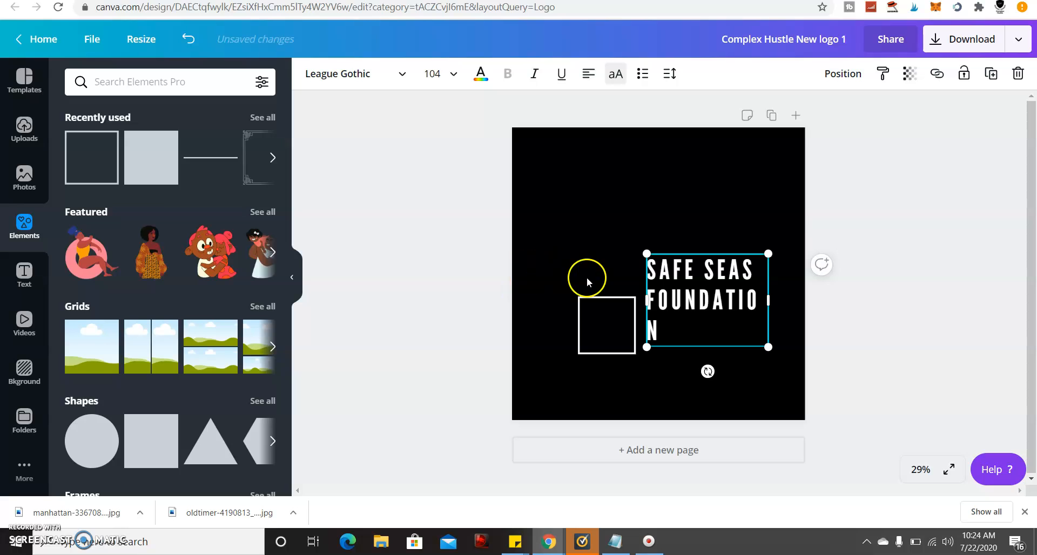
{"action": "left_click_drag", "start_coordinate": [768, 300], "coordinate": [782, 297]}
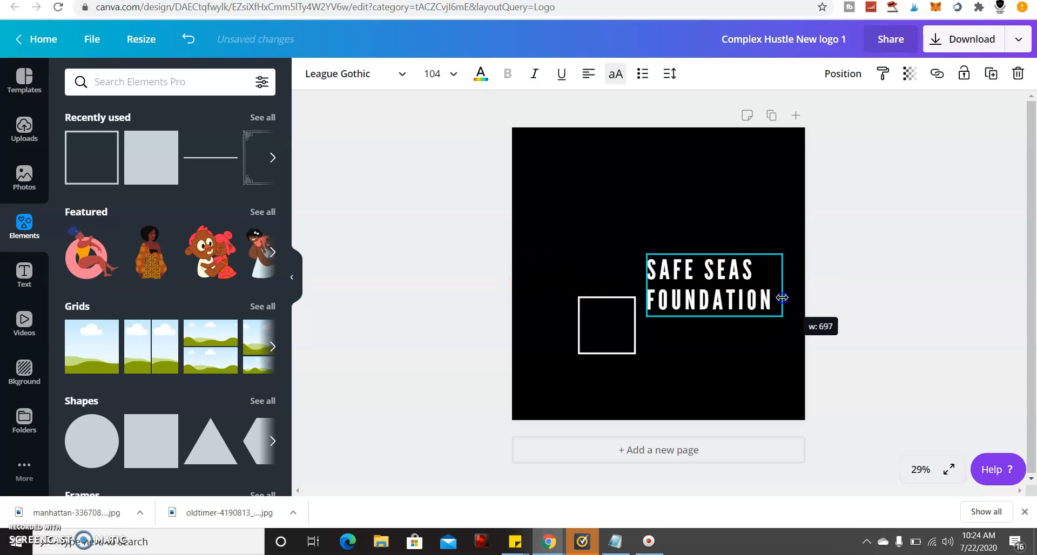
- Fit the square outline beside the text at matching height and scale the text to size 107, close to the square
{"action": "left_click", "coordinate": [623, 335]}
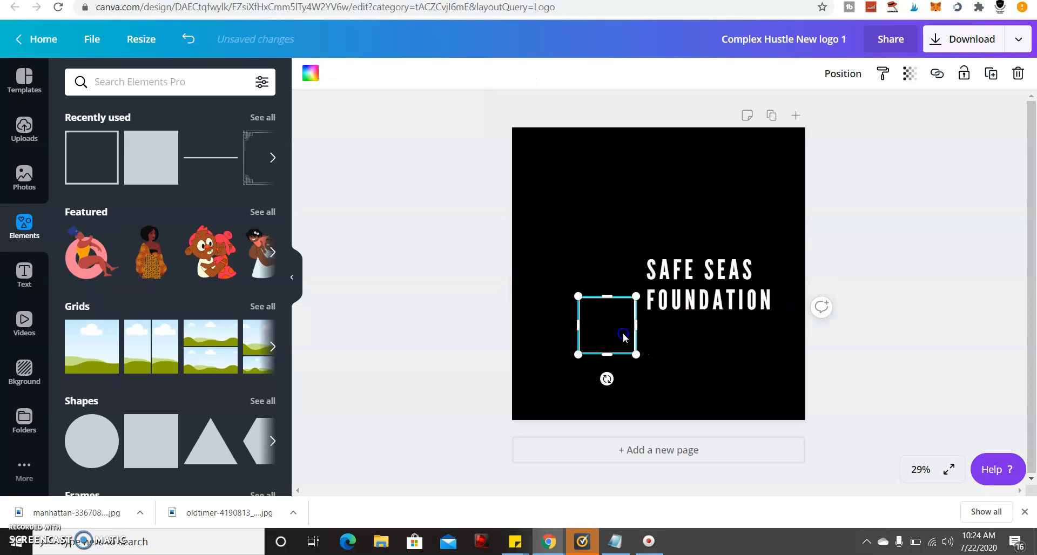
{"action": "mouse_move", "coordinate": [617, 323]}
{"action": "left_mouse_down"}
{"action": "mouse_move", "coordinate": [610, 280]}
{"action": "mouse_move", "coordinate": [637, 320]}
{"action": "left_mouse_up"}
{"action": "left_click", "coordinate": [689, 290]}
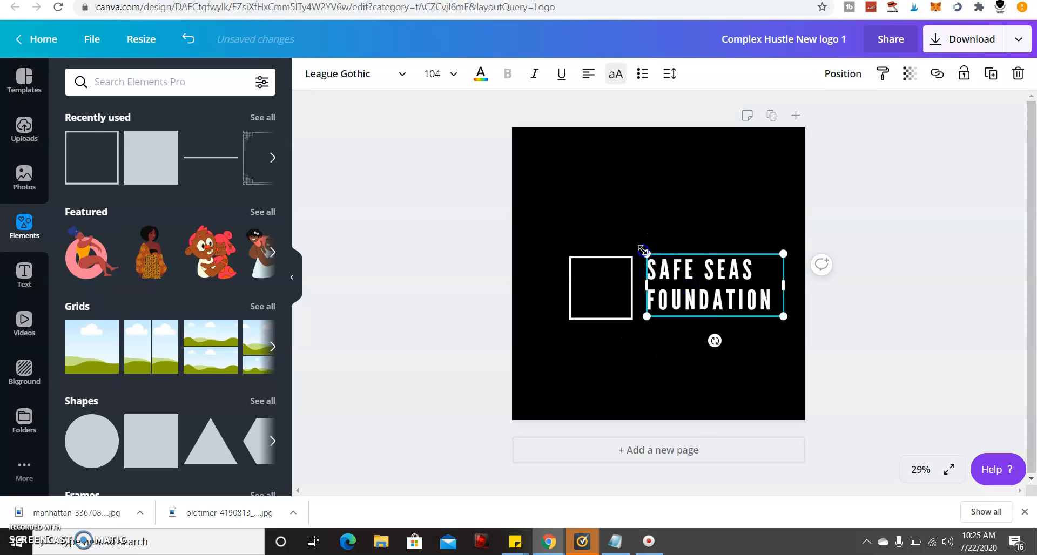
{"action": "left_click_drag", "start_coordinate": [640, 250], "coordinate": [670, 270]}
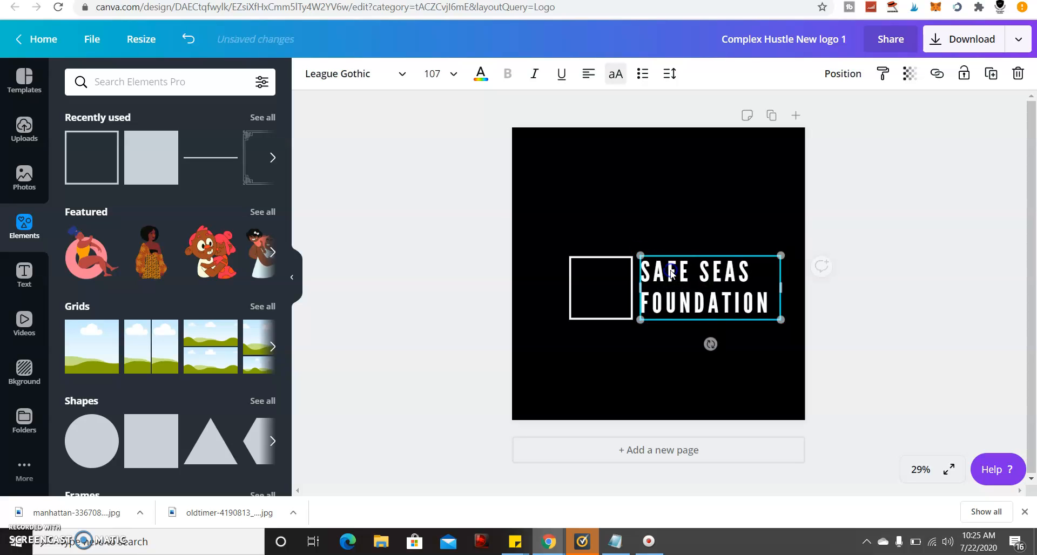
{"action": "left_click", "coordinate": [624, 218]}
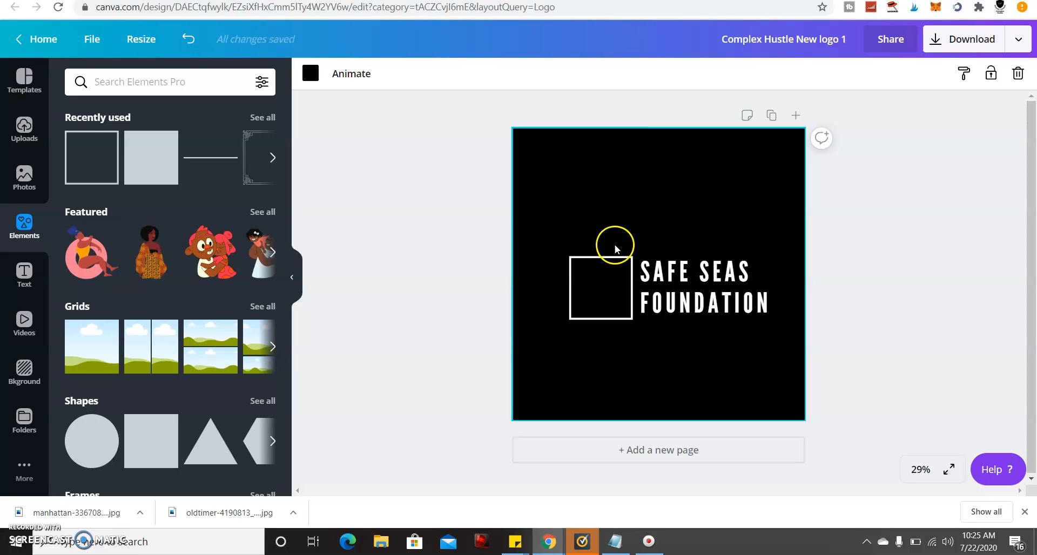
- Add a heading text box and move it above the square and the organization name
{"action": "left_click", "coordinate": [605, 277]}
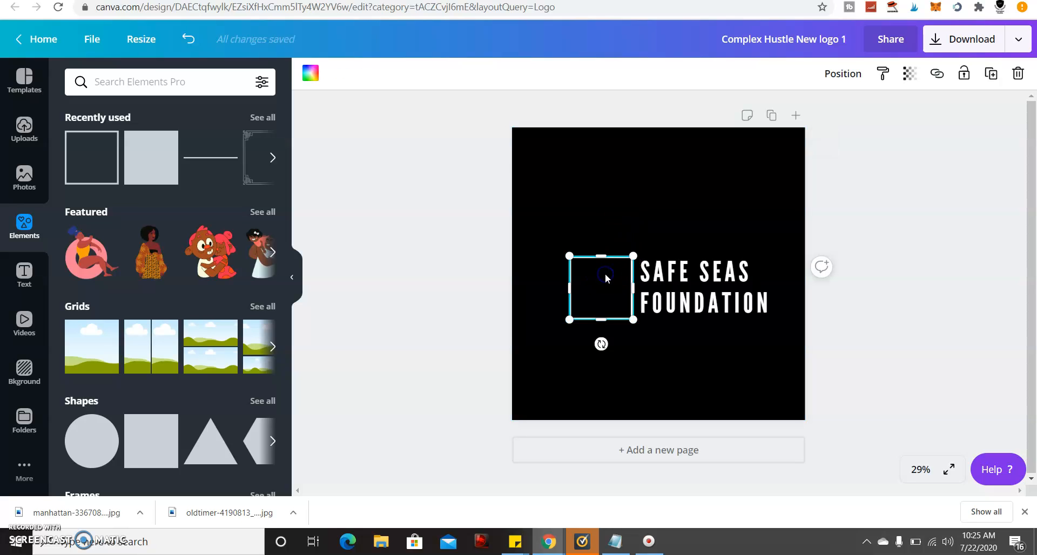
{"action": "left_click", "coordinate": [605, 278]}
{"action": "left_click", "coordinate": [23, 272]}
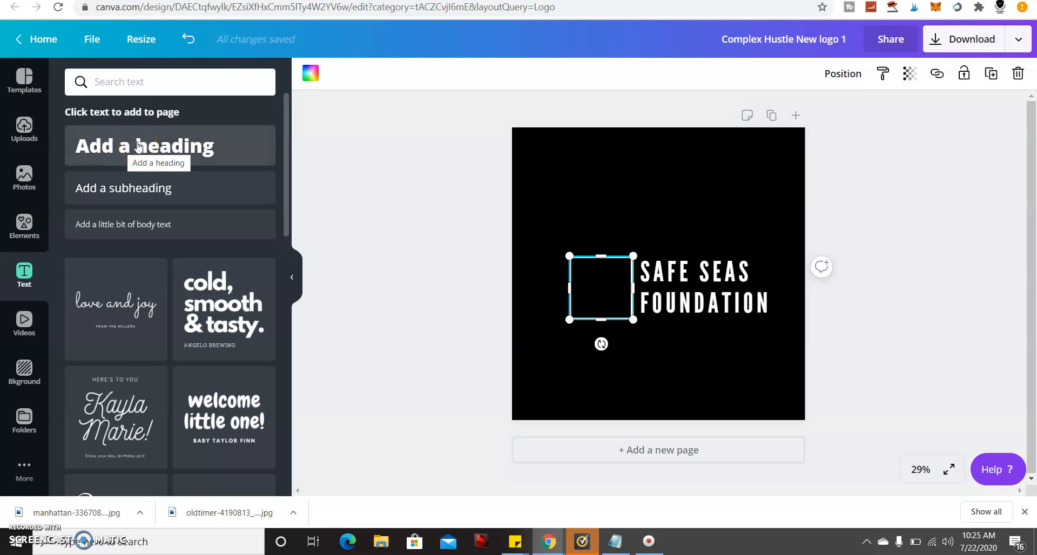
{"action": "left_click", "coordinate": [137, 145]}
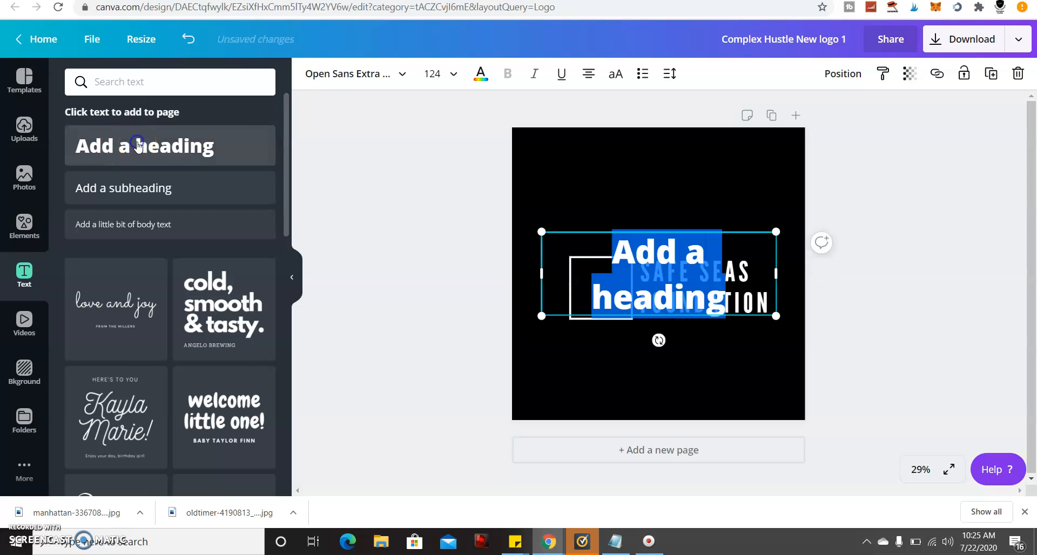
{"action": "left_click", "coordinate": [607, 203]}
{"action": "left_click_drag", "start_coordinate": [645, 247], "coordinate": [630, 174]}
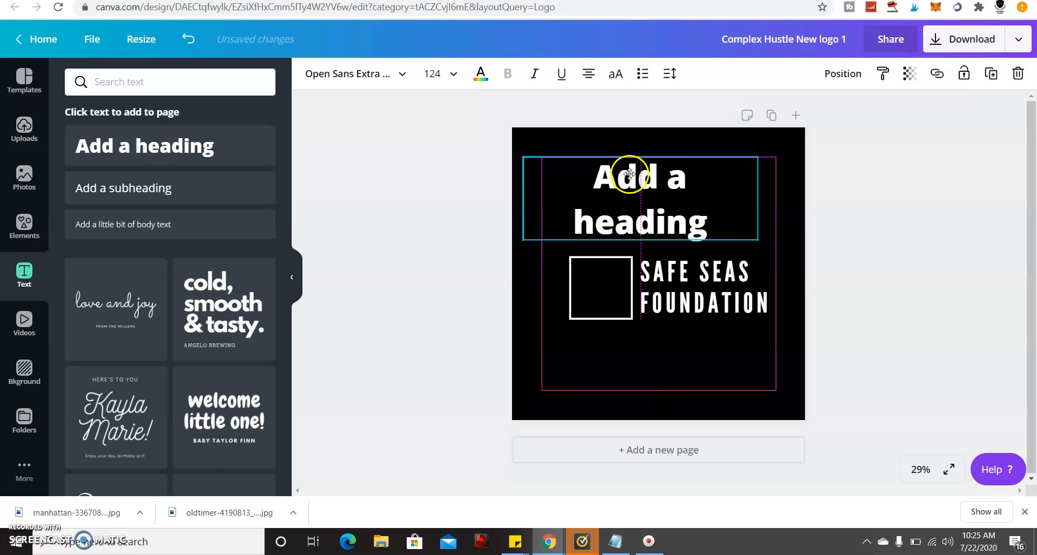
- Replace the heading's placeholder text with the letter "H"
{"action": "left_click", "coordinate": [708, 218]}
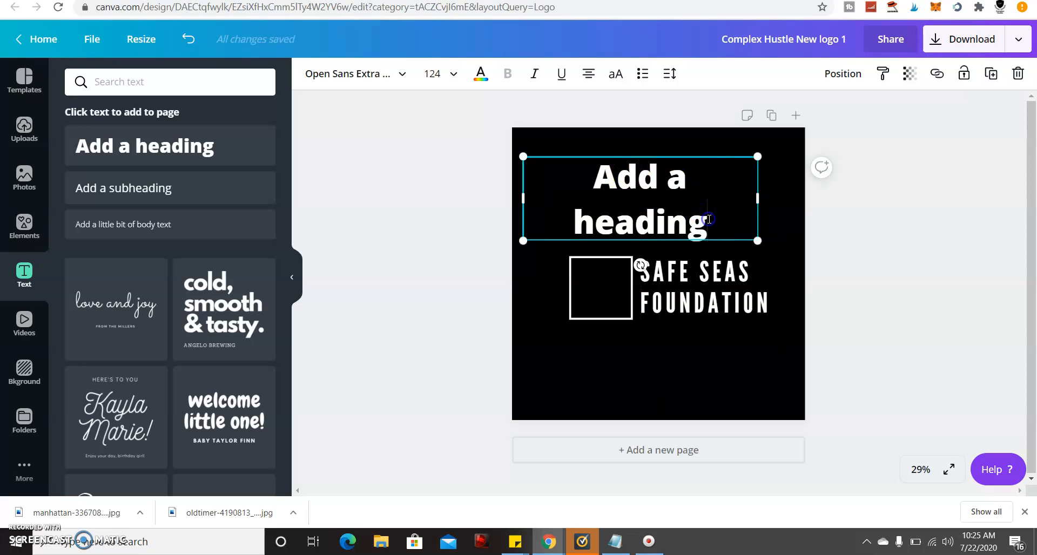
{"action": "key", "text": "BackSpace"}
{"action": "key", "text": "BackSpace"}
{"action": "key", "text": "BackSpace"}
{"action": "key", "text": "BackSpace"}
{"action": "key", "text": "BackSpace"}
{"action": "key", "text": "BackSpace"}
{"action": "key", "text": "BackSpace"}
{"action": "key", "text": "BackSpace"}
{"action": "key", "text": "BackSpace"}
{"action": "key", "text": "BackSpace"}
{"action": "key", "text": "BackSpace"}
{"action": "key", "text": "BackSpace"}
{"action": "key", "text": "BackSpace"}
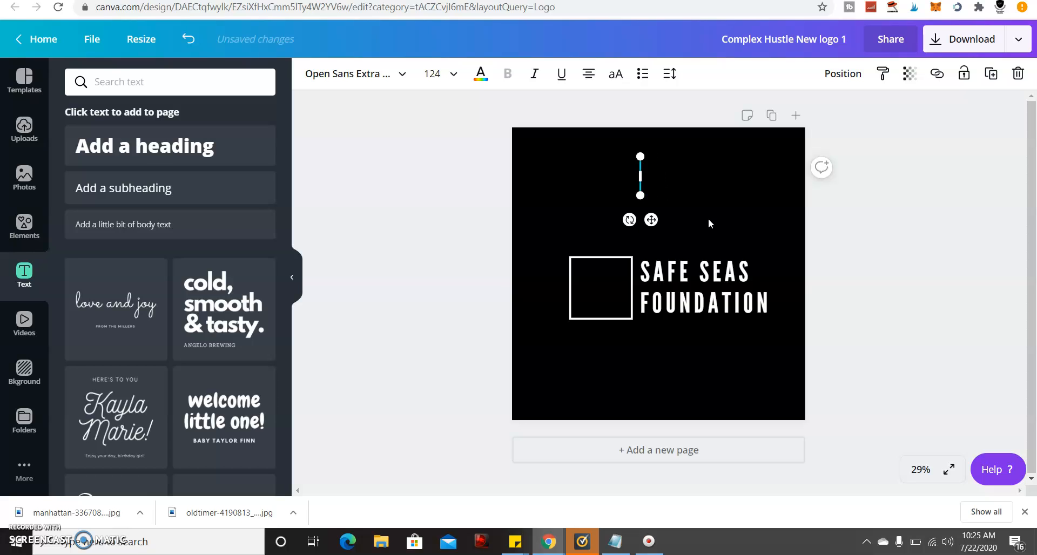
{"action": "type", "text": "H"}
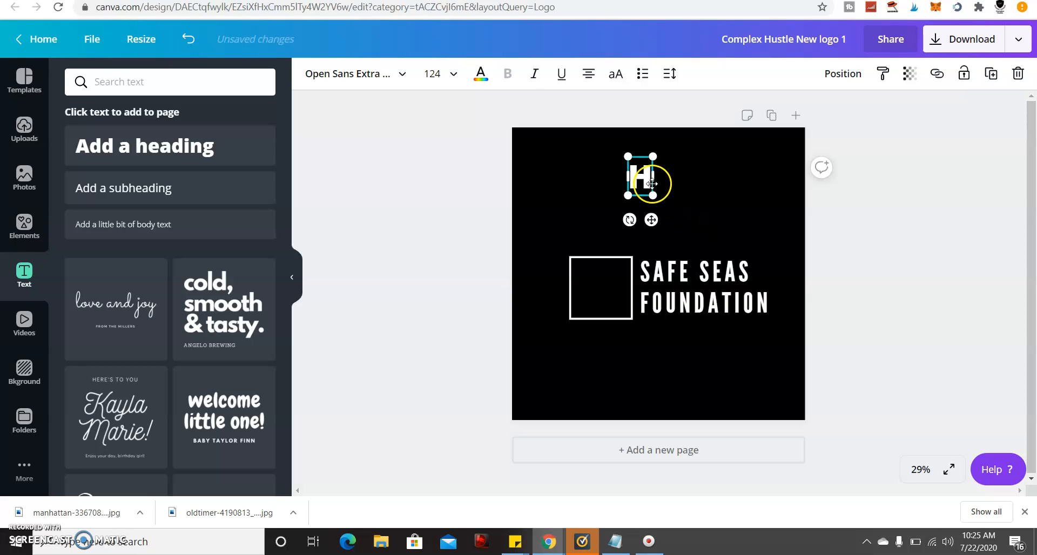
- Set the letter H to font size 144
{"action": "left_click", "coordinate": [452, 73]}
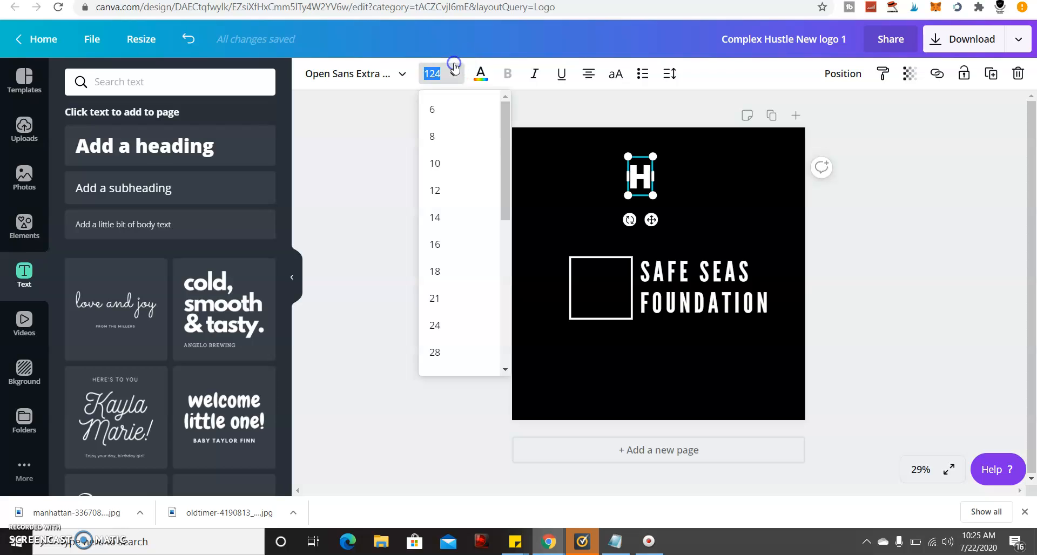
{"action": "left_click_drag", "start_coordinate": [504, 145], "coordinate": [519, 290]}
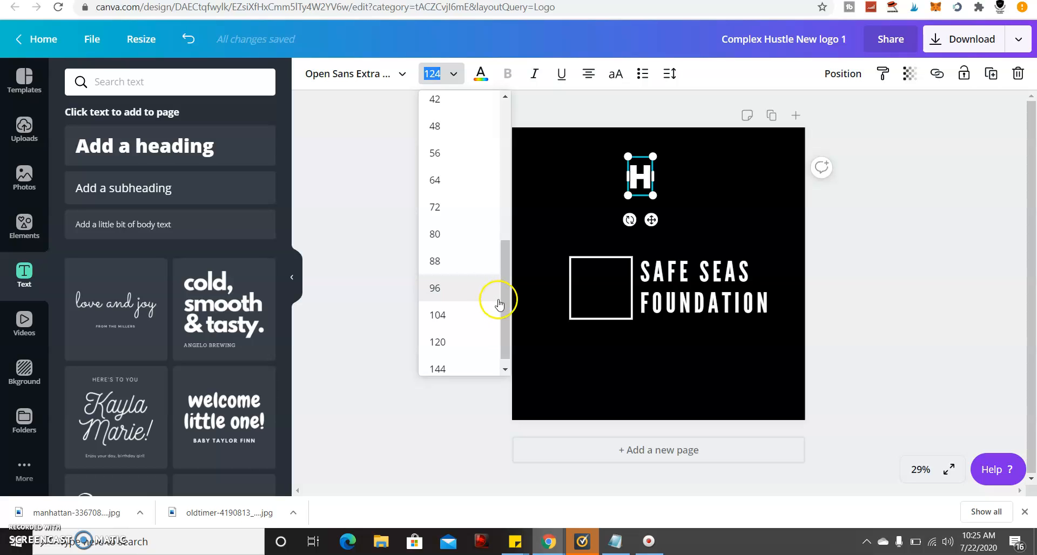
{"action": "left_click", "coordinate": [468, 367]}
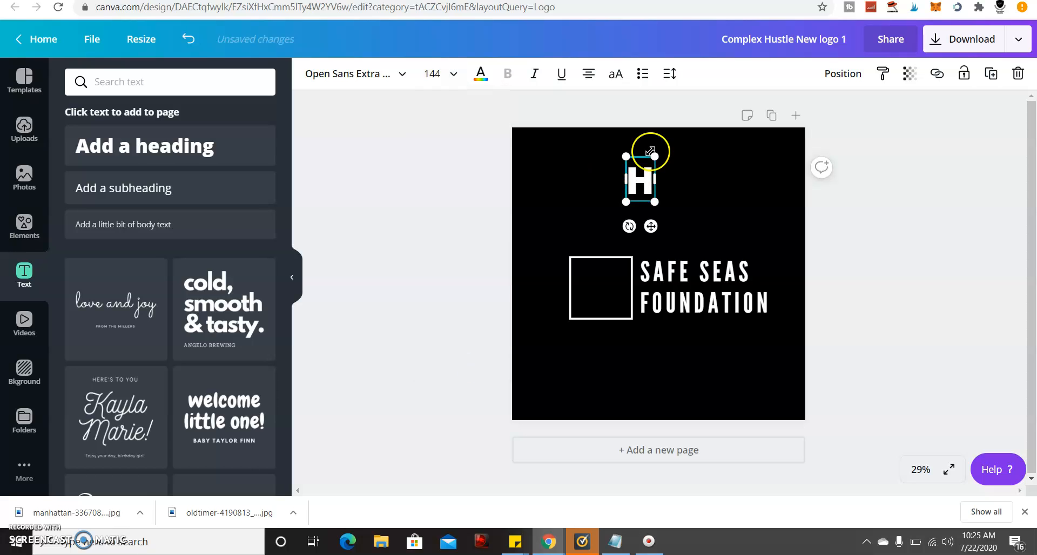
{"action": "left_click", "coordinate": [711, 184]}
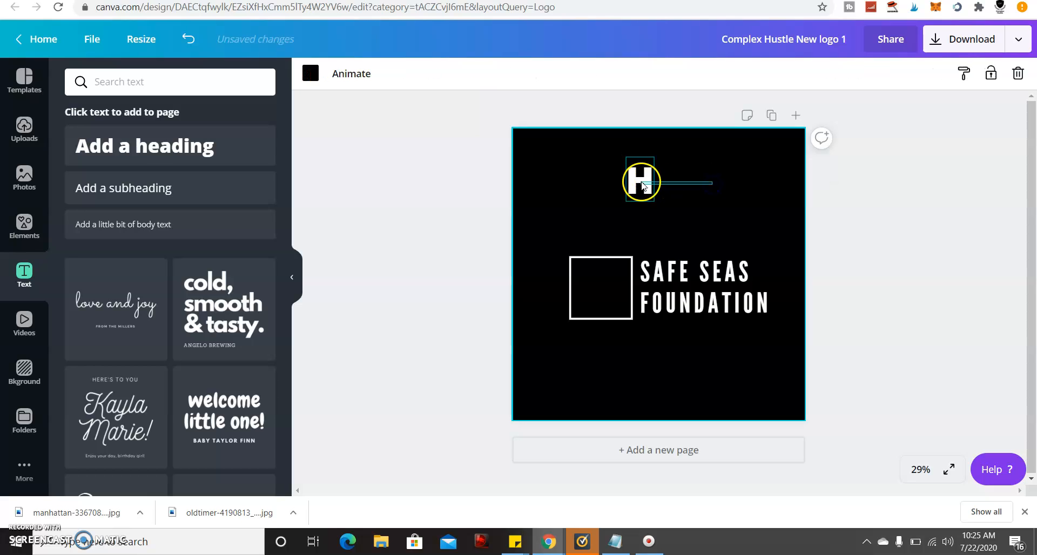
- Move the letter H inside the square outline
{"action": "left_click", "coordinate": [640, 182]}
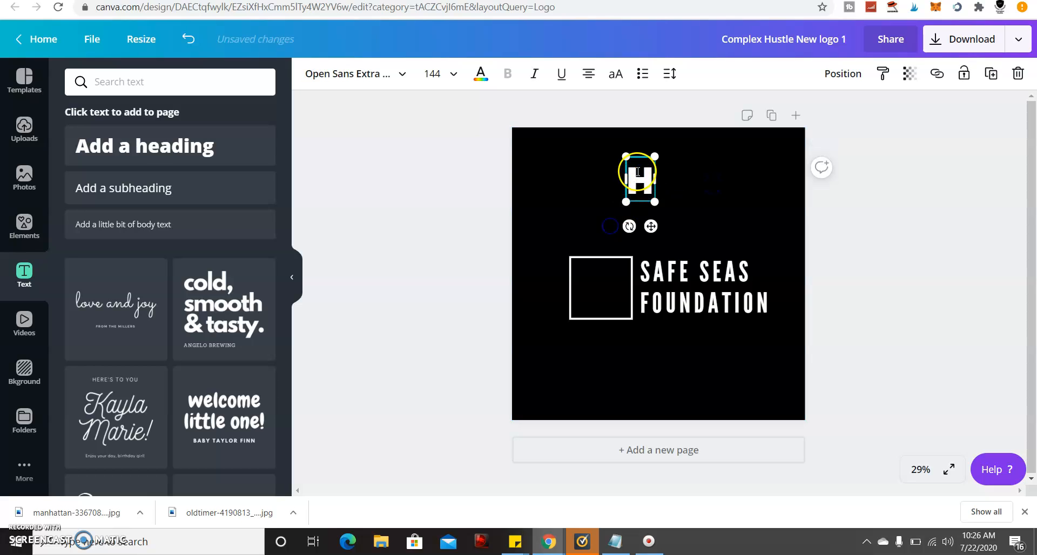
{"action": "left_click", "coordinate": [692, 179]}
{"action": "left_click", "coordinate": [638, 178]}
{"action": "left_click_drag", "start_coordinate": [640, 172], "coordinate": [602, 281]}
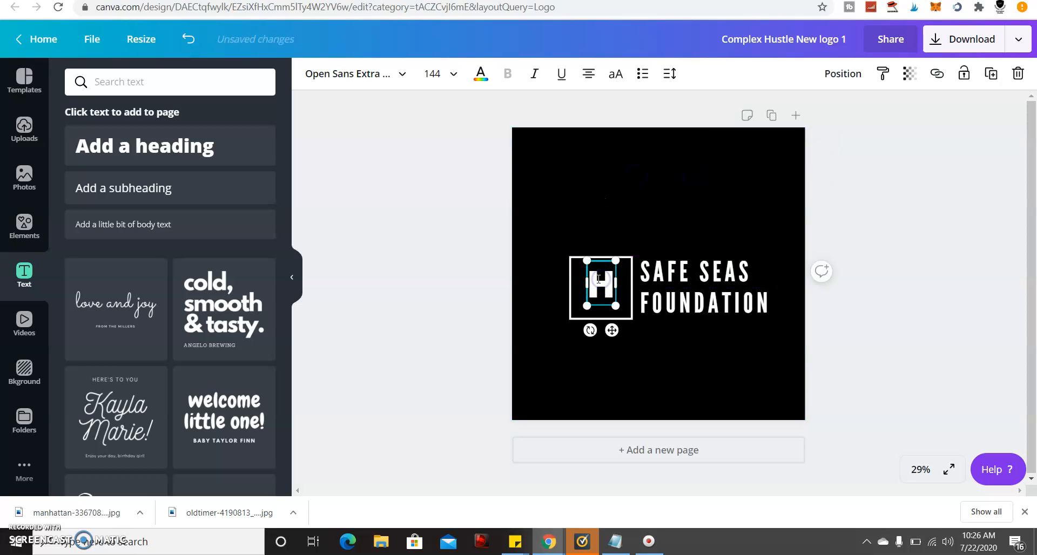
{"action": "left_click", "coordinate": [553, 262]}
- Tighten the square outline around the H by narrowing it from both sides and shortening it from below
{"action": "left_click", "coordinate": [571, 274]}
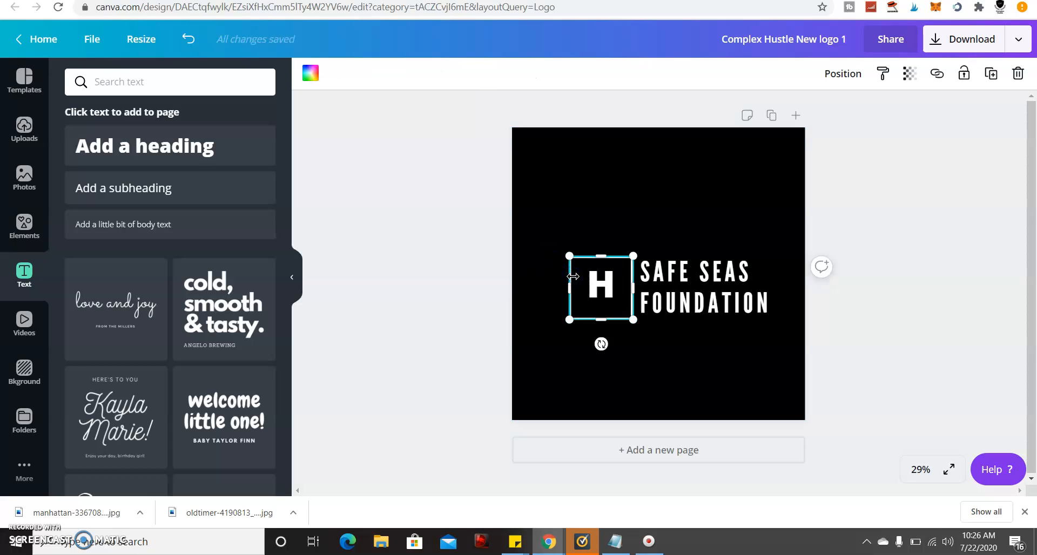
{"action": "left_click_drag", "start_coordinate": [570, 287], "coordinate": [577, 289]}
{"action": "left_click_drag", "start_coordinate": [606, 319], "coordinate": [606, 314]}
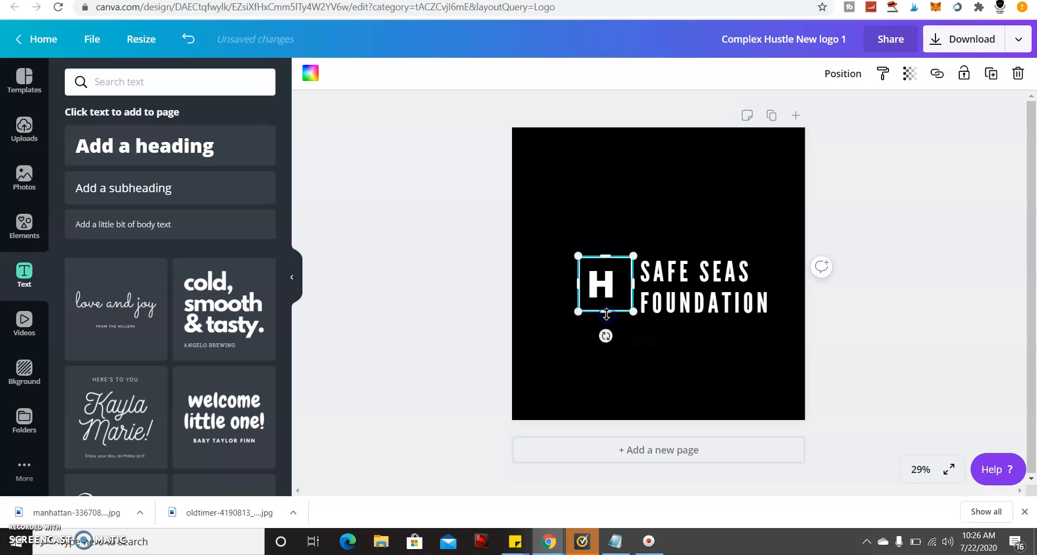
{"action": "left_click_drag", "start_coordinate": [632, 284], "coordinate": [626, 283]}
{"action": "left_click", "coordinate": [657, 365]}
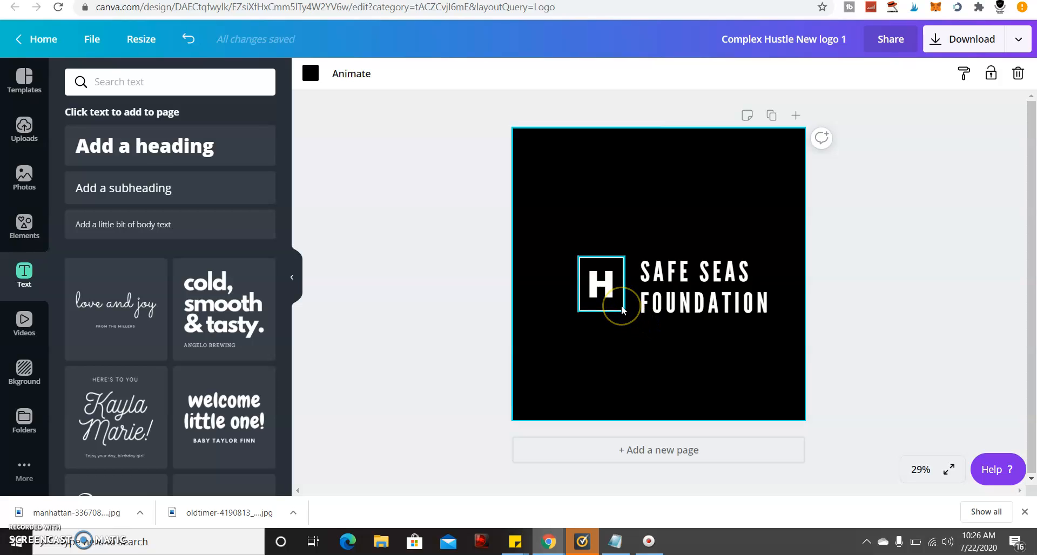
- Adjust the outline's size and position so it sits closer to the text with the H centred inside
{"action": "left_click", "coordinate": [580, 257]}
{"action": "left_click_drag", "start_coordinate": [577, 255], "coordinate": [581, 260]}
{"action": "mouse_move", "coordinate": [625, 311]}
{"action": "left_mouse_down"}
{"action": "mouse_move", "coordinate": [632, 316]}
{"action": "mouse_move", "coordinate": [615, 299]}
{"action": "left_mouse_up"}
- Set the letter H to font size 155 and recentre it vertically inside the outline
{"action": "left_click", "coordinate": [453, 74]}
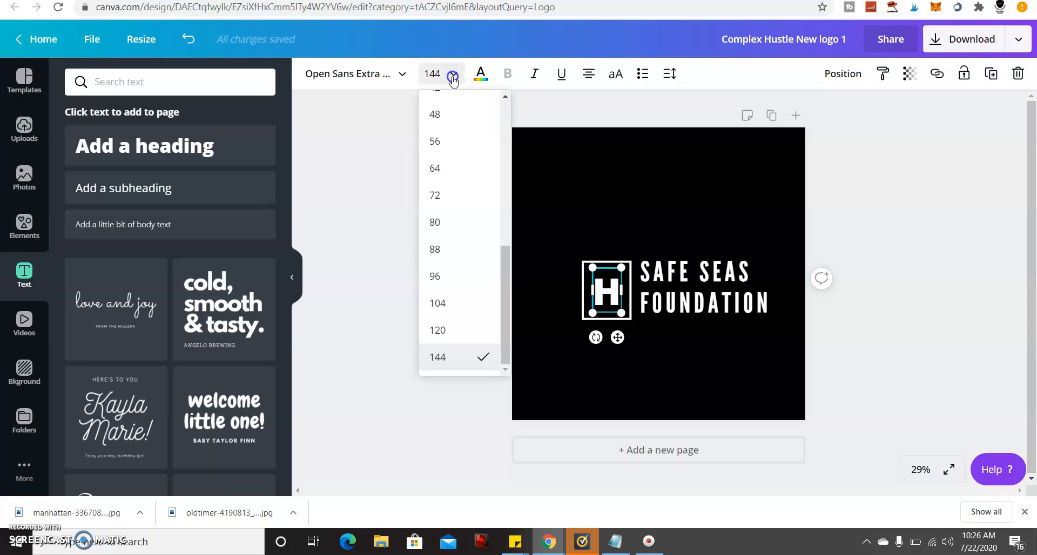
{"action": "left_click", "coordinate": [437, 81]}
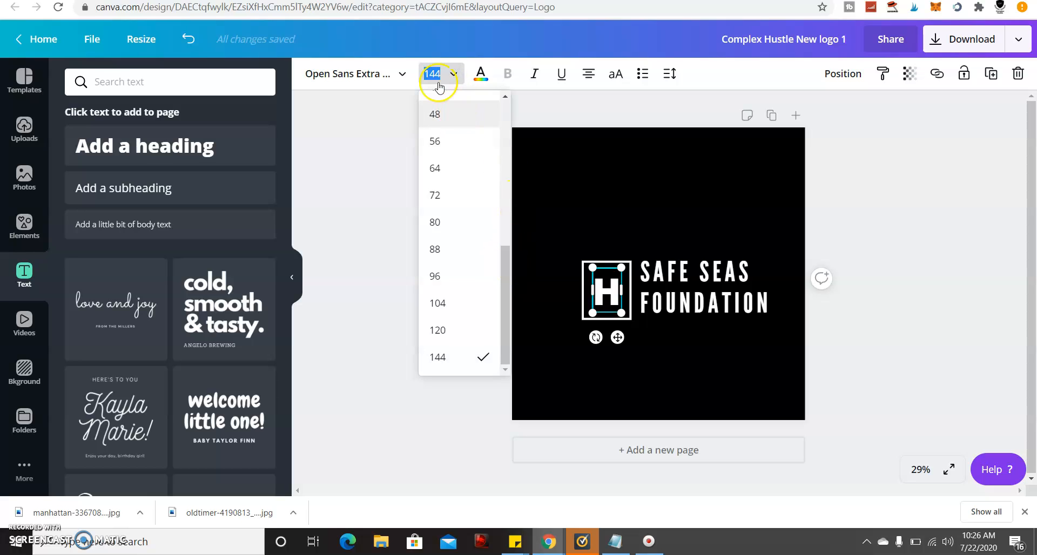
{"action": "left_click", "coordinate": [440, 74]}
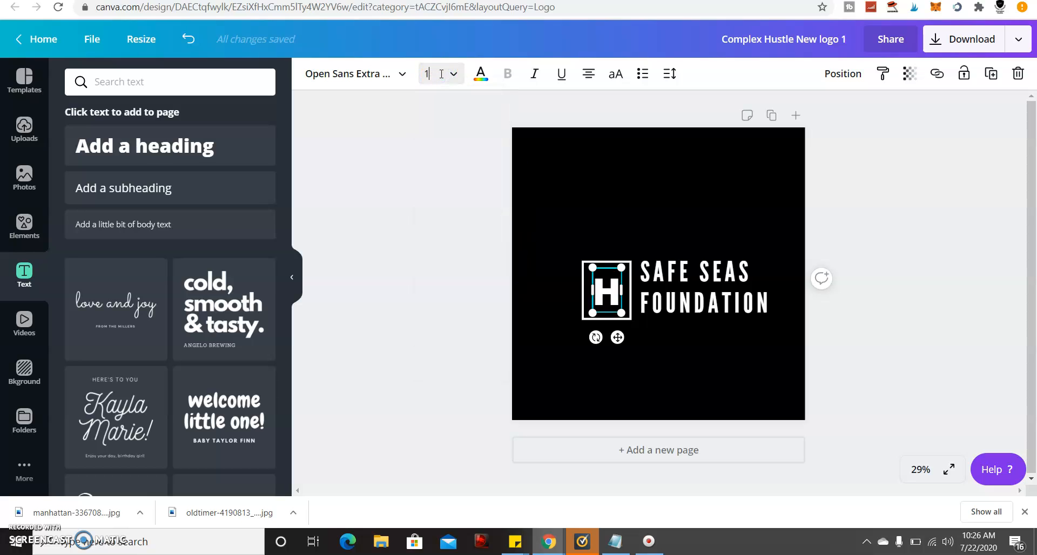
{"action": "left_click", "coordinate": [566, 164]}
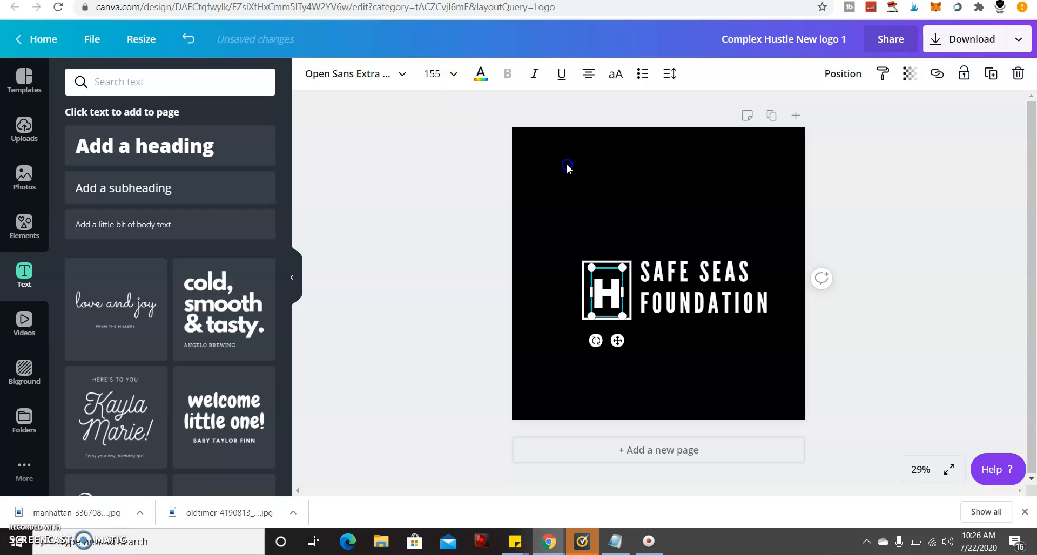
{"action": "left_click", "coordinate": [612, 293]}
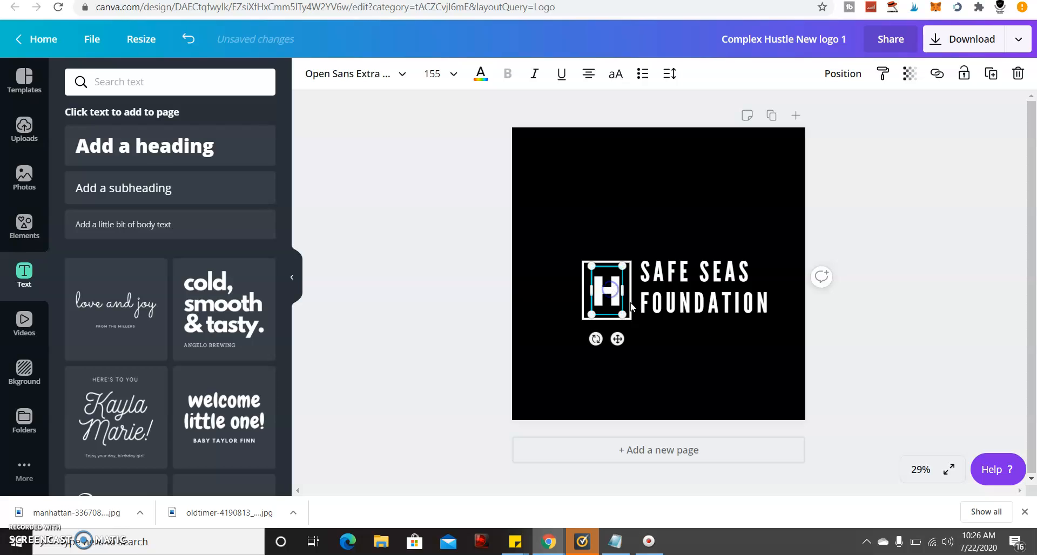
{"action": "left_click", "coordinate": [704, 365]}
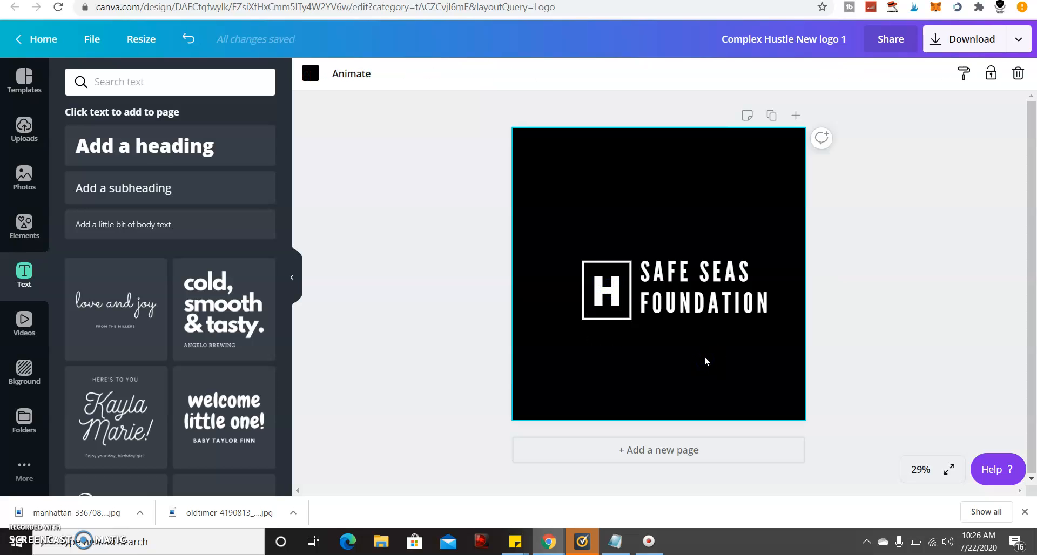
- Replace "SAFE SEAS" in the first line of the logo text with "HUSTLE"
{"action": "left_click", "coordinate": [700, 316]}
{"action": "left_click", "coordinate": [695, 273]}
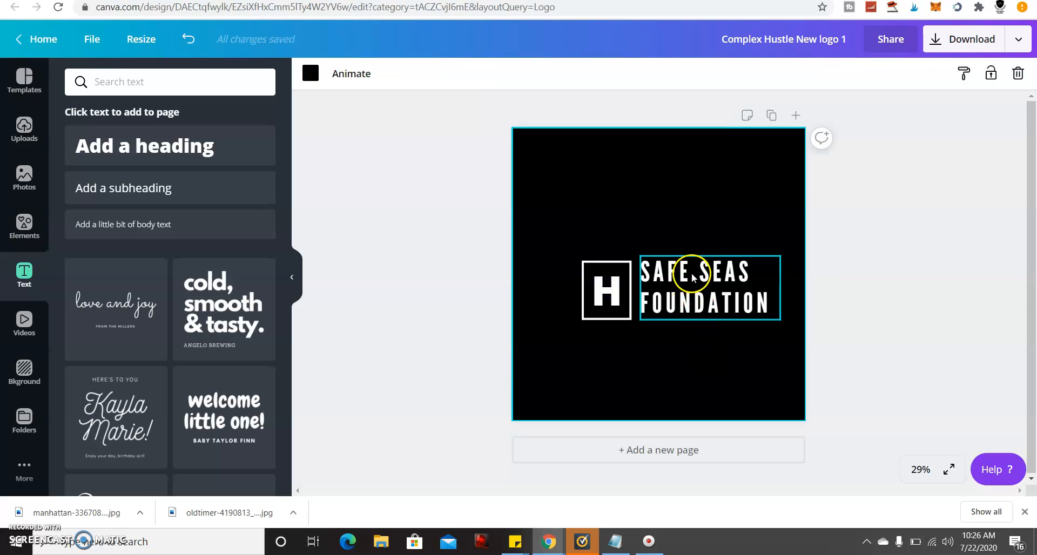
{"action": "key", "text": "BackSpace"}
{"action": "key", "text": "BackSpace"}
{"action": "key", "text": "BackSpace"}
{"action": "key", "text": "BackSpace"}
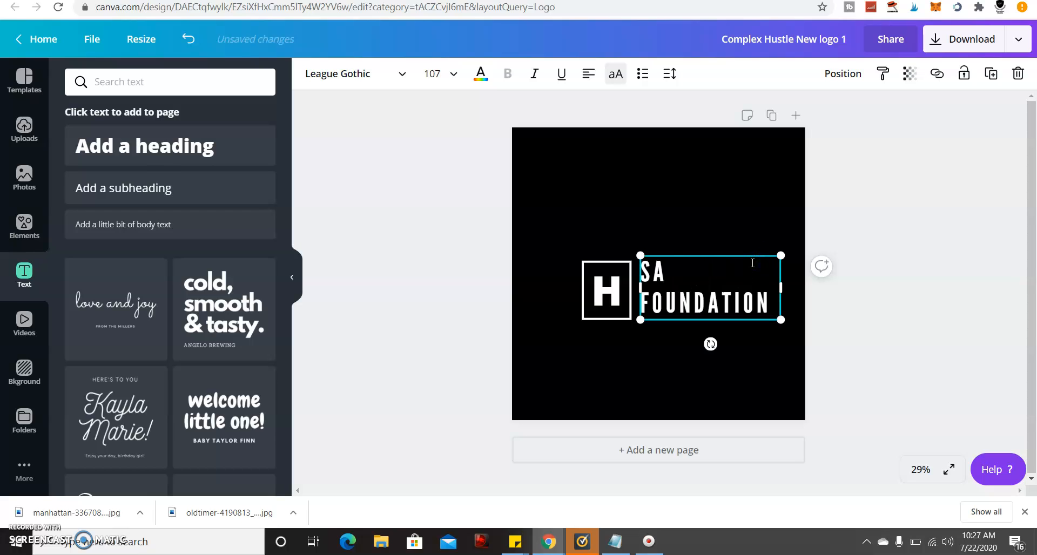
{"action": "key", "text": "BackSpace"}
{"action": "key", "text": "BackSpace"}
{"action": "type", "text": "HUSTLE"}
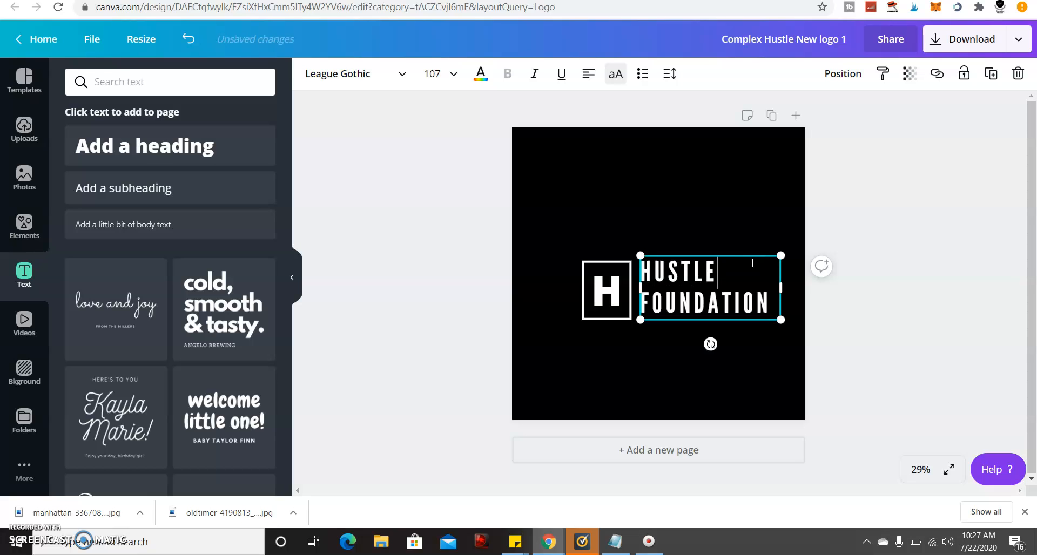
- Replace "FOUNDATION" in the second line of the logo text with "HARD"
{"action": "left_click", "coordinate": [773, 296]}
{"action": "key", "text": "BackSpace"}
{"action": "key", "text": "BackSpace"}
{"action": "key", "text": "BackSpace"}
{"action": "key", "text": "BackSpace"}
{"action": "key", "text": "BackSpace"}
{"action": "key", "text": "BackSpace"}
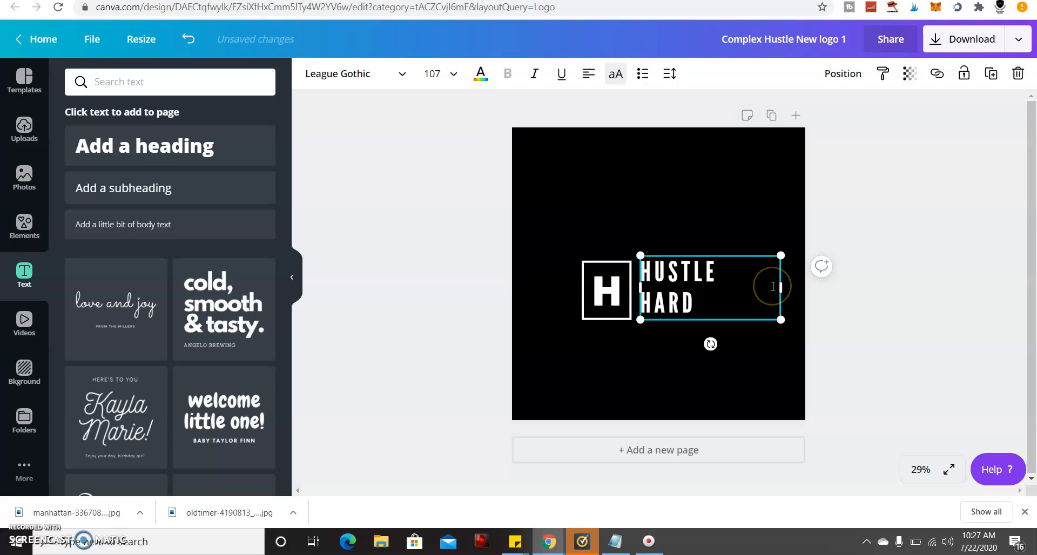
{"action": "left_click", "coordinate": [666, 197]}
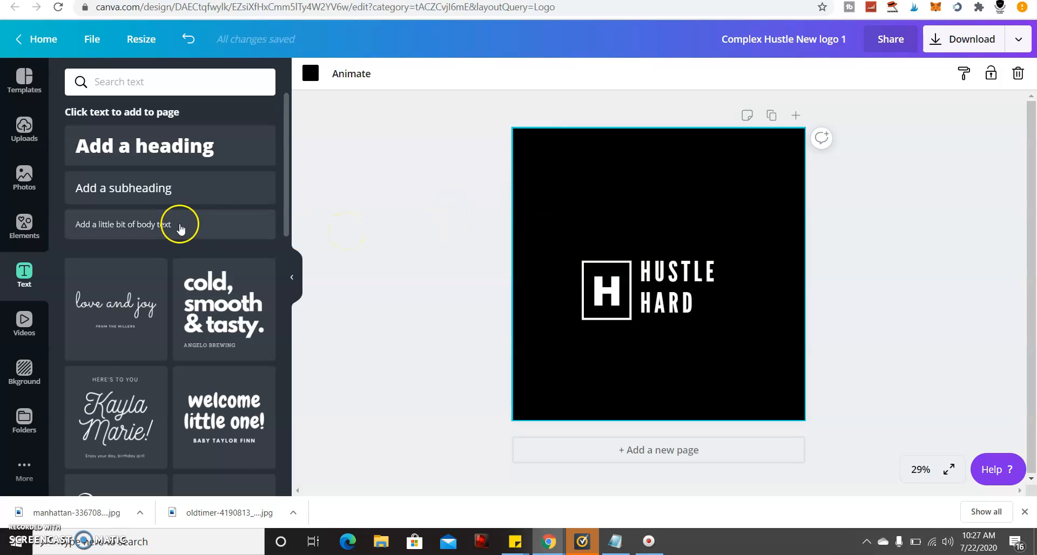
- Add a solid square shape and reshape it into a short horizontal bar covering the word HUSTLE
{"action": "left_click", "coordinate": [38, 224]}
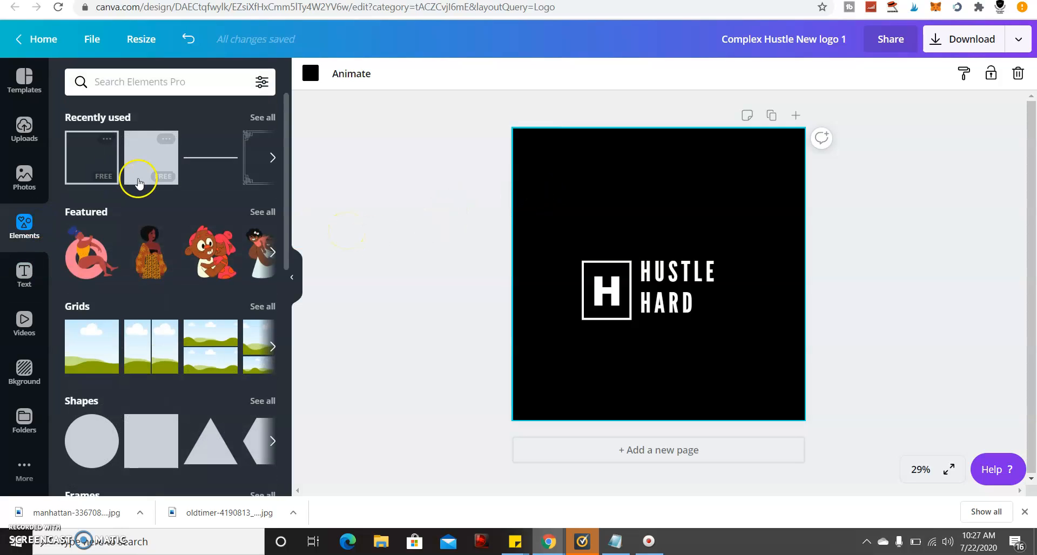
{"action": "left_click", "coordinate": [141, 171]}
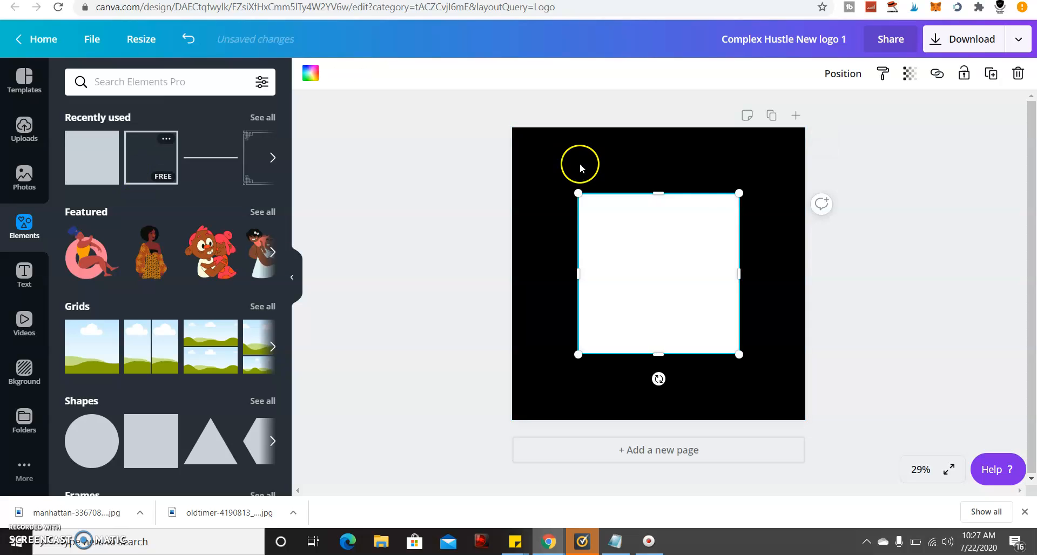
{"action": "left_click_drag", "start_coordinate": [658, 191], "coordinate": [722, 250]}
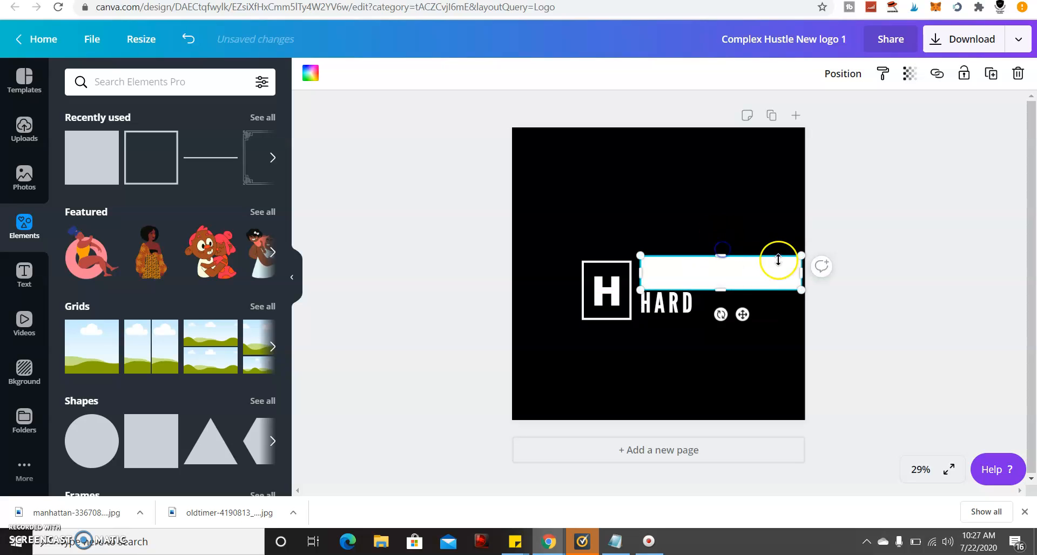
{"action": "left_click_drag", "start_coordinate": [803, 271], "coordinate": [711, 268]}
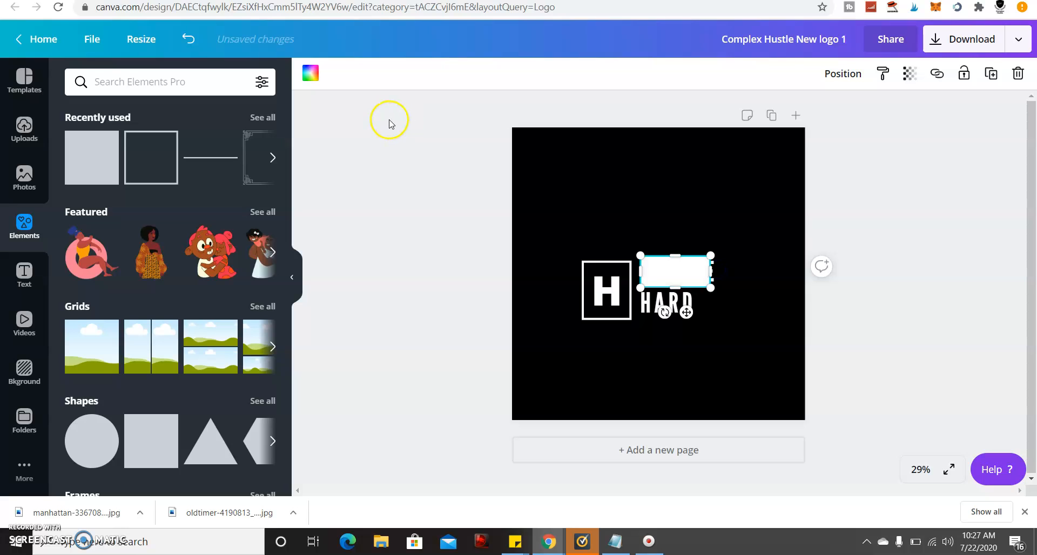
- Fill the bar with red and widen it to span the whole word HUSTLE
{"action": "left_click", "coordinate": [313, 74]}
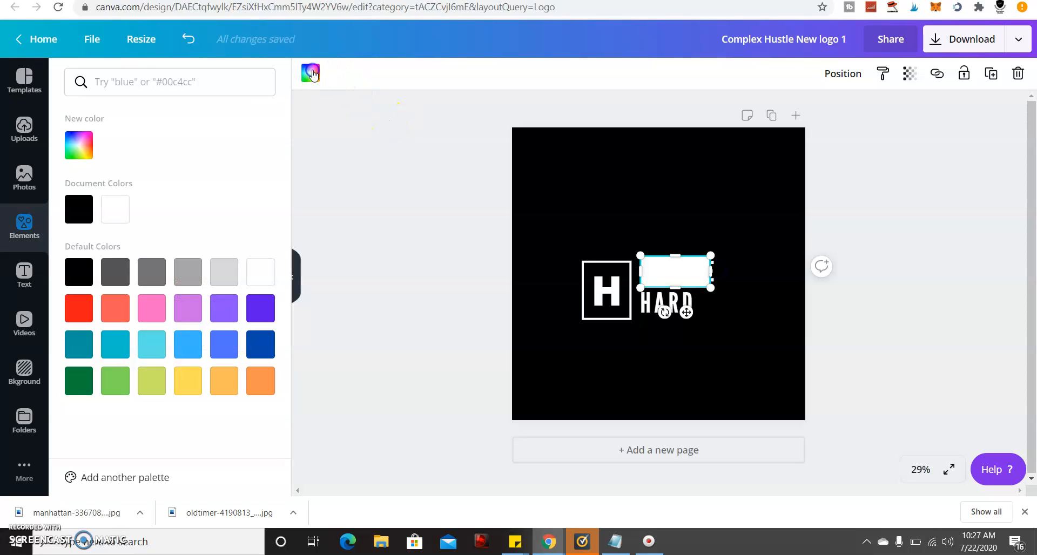
{"action": "left_click", "coordinate": [86, 315]}
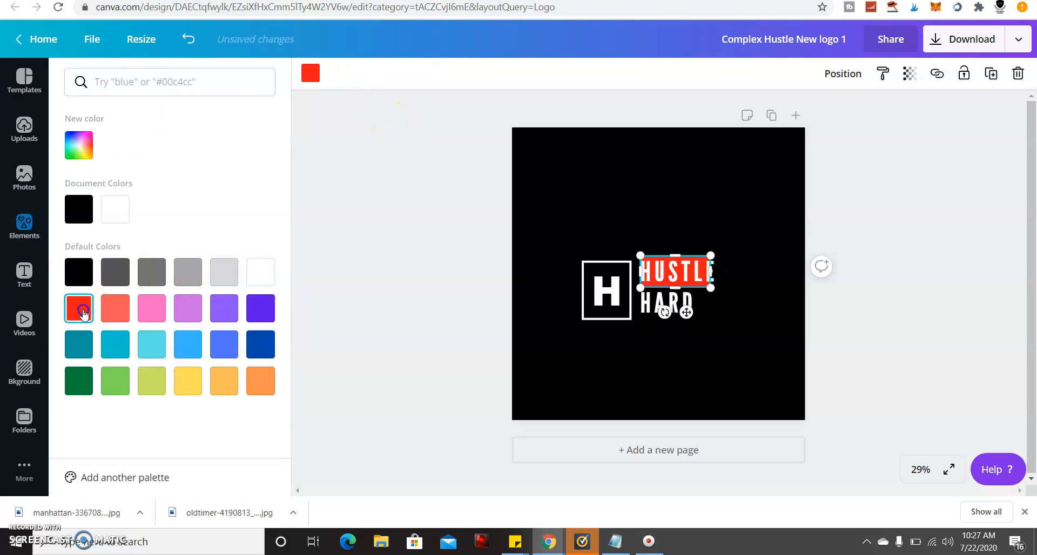
{"action": "left_click_drag", "start_coordinate": [711, 271], "coordinate": [718, 272]}
{"action": "left_click_drag", "start_coordinate": [644, 271], "coordinate": [643, 271]}
{"action": "left_click_drag", "start_coordinate": [727, 275], "coordinate": [727, 275]}
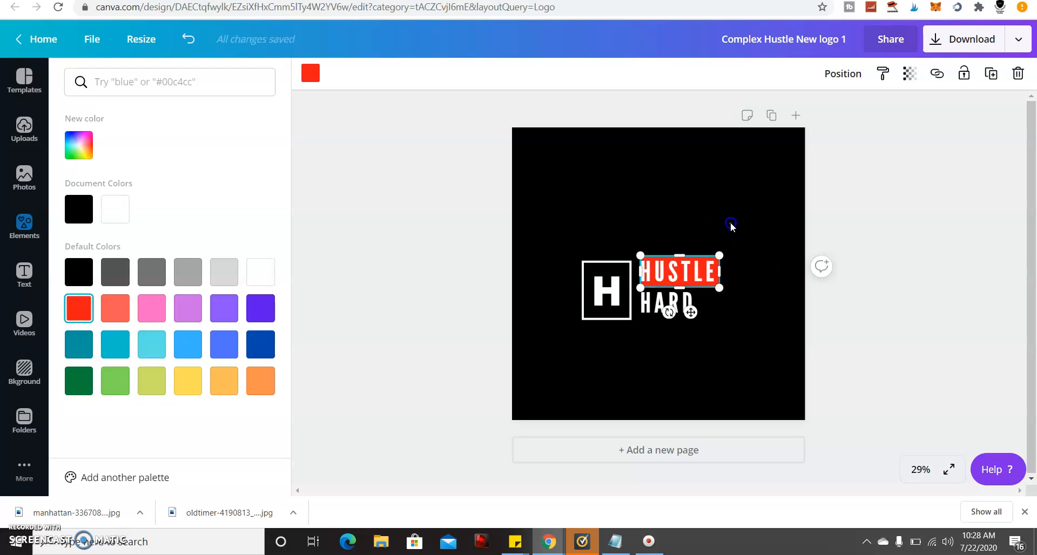
{"action": "left_click", "coordinate": [730, 224]}
- Widen the red bar slightly and shift the HUSTLE HARD text so that HUSTLE sits centred on the bar
{"action": "left_click", "coordinate": [727, 278]}
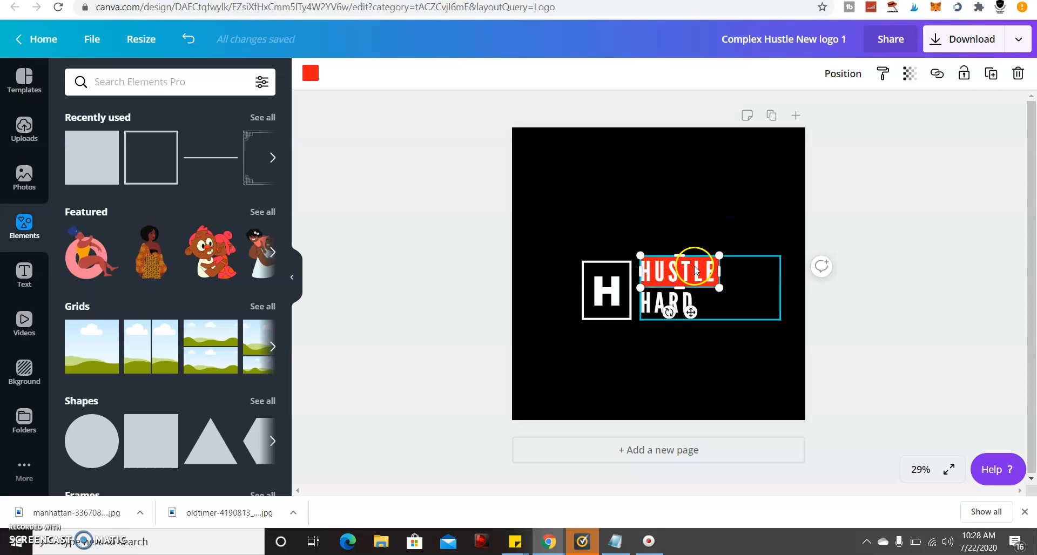
{"action": "left_click_drag", "start_coordinate": [690, 270], "coordinate": [687, 268]}
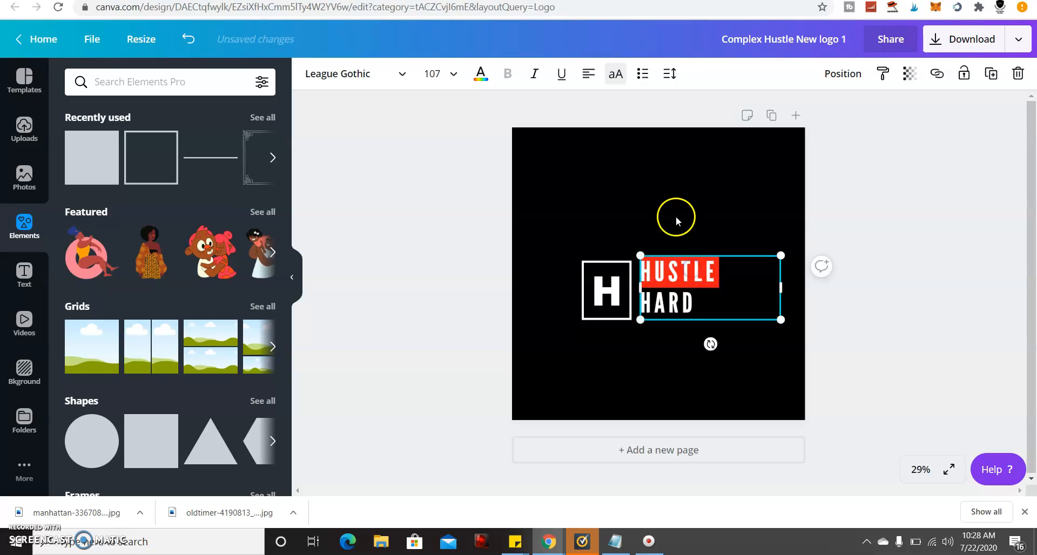
{"action": "left_click", "coordinate": [676, 217]}
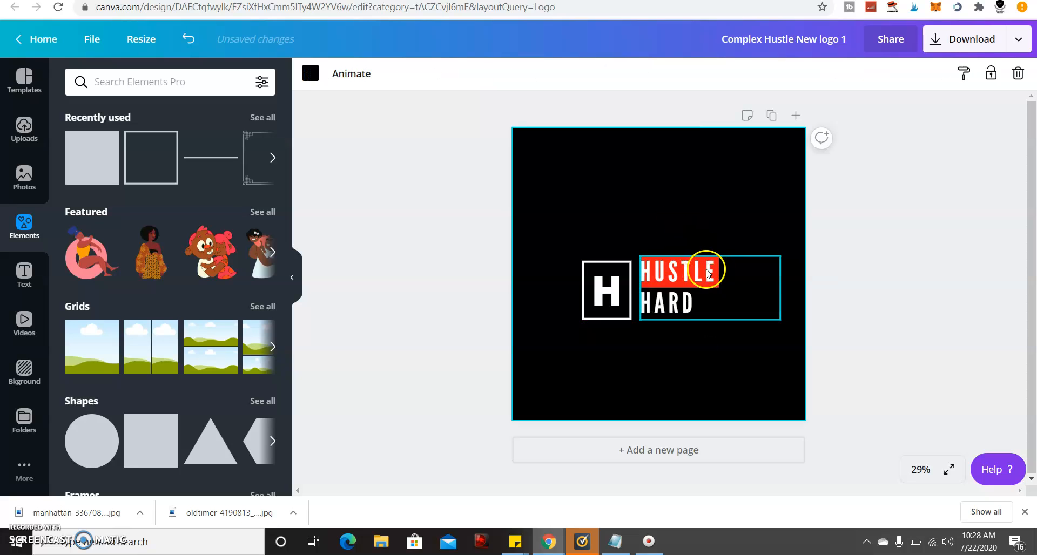
{"action": "left_click", "coordinate": [695, 271]}
{"action": "left_click_drag", "start_coordinate": [695, 271], "coordinate": [697, 281]}
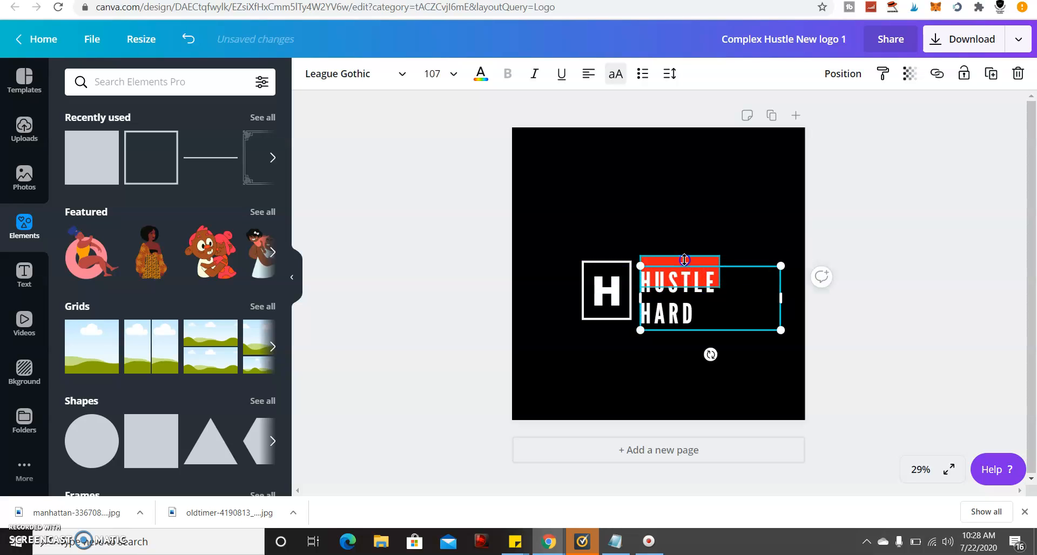
{"action": "left_click", "coordinate": [684, 260]}
{"action": "left_click_drag", "start_coordinate": [720, 269], "coordinate": [724, 270]}
{"action": "left_click", "coordinate": [677, 313]}
{"action": "mouse_move", "coordinate": [661, 319]}
{"action": "left_mouse_down"}
{"action": "mouse_move", "coordinate": [676, 311]}
{"action": "mouse_move", "coordinate": [666, 308]}
{"action": "left_mouse_up"}
{"action": "left_click", "coordinate": [648, 339]}
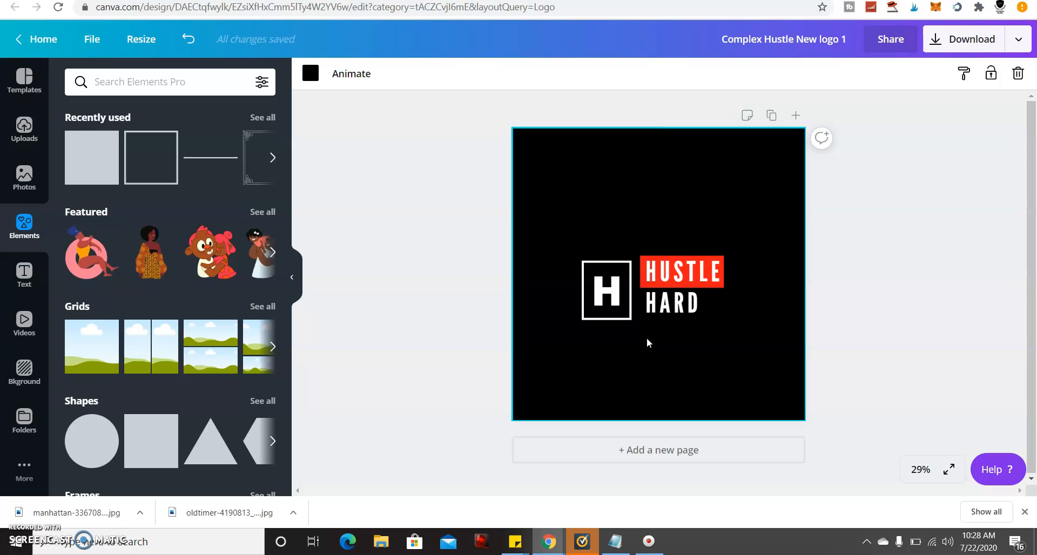
- Move the H and its square outline together closer to the text, aligning the outline's top edge with the red bar
{"action": "left_click", "coordinate": [556, 254]}
{"action": "left_click_drag", "start_coordinate": [556, 255], "coordinate": [638, 321]}
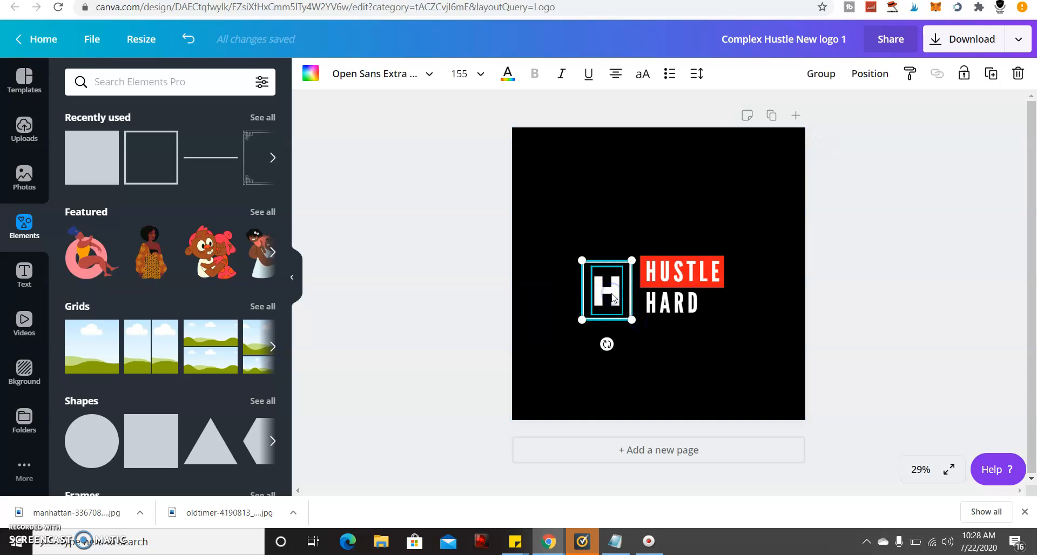
{"action": "left_click", "coordinate": [594, 260]}
{"action": "left_click", "coordinate": [561, 243]}
{"action": "left_click_drag", "start_coordinate": [555, 242], "coordinate": [640, 328]}
{"action": "left_click_drag", "start_coordinate": [597, 291], "coordinate": [603, 287]}
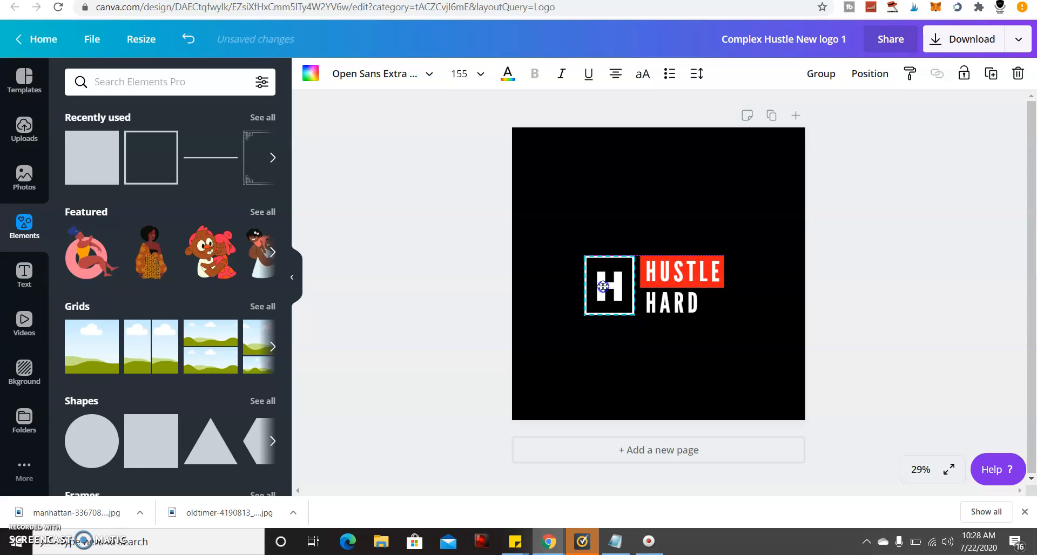
{"action": "left_click_drag", "start_coordinate": [603, 287], "coordinate": [603, 287]}
{"action": "left_click", "coordinate": [579, 215]}
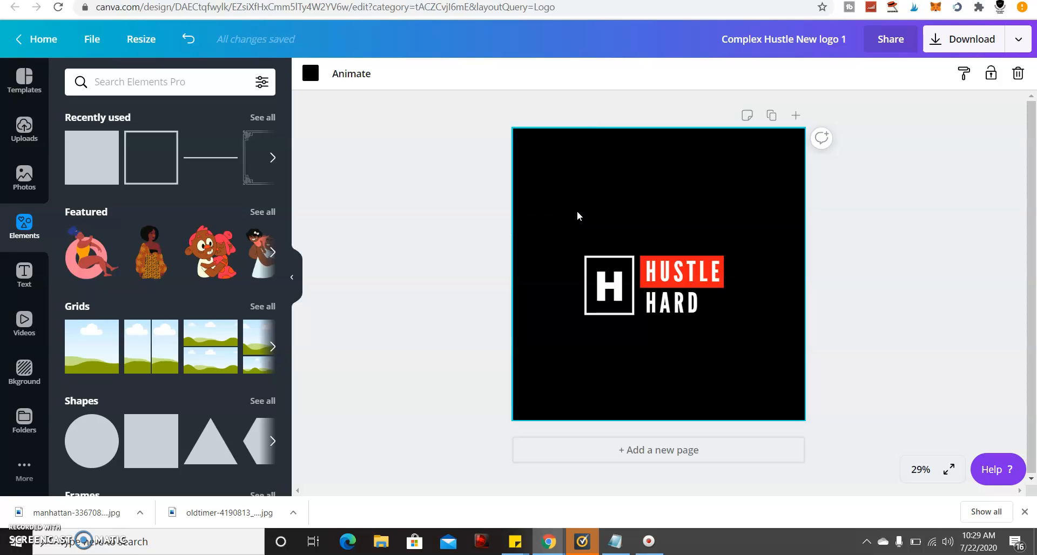
{"action": "left_click", "coordinate": [549, 198]}
{"action": "left_click", "coordinate": [443, 132]}
{"action": "left_click", "coordinate": [442, 134]}
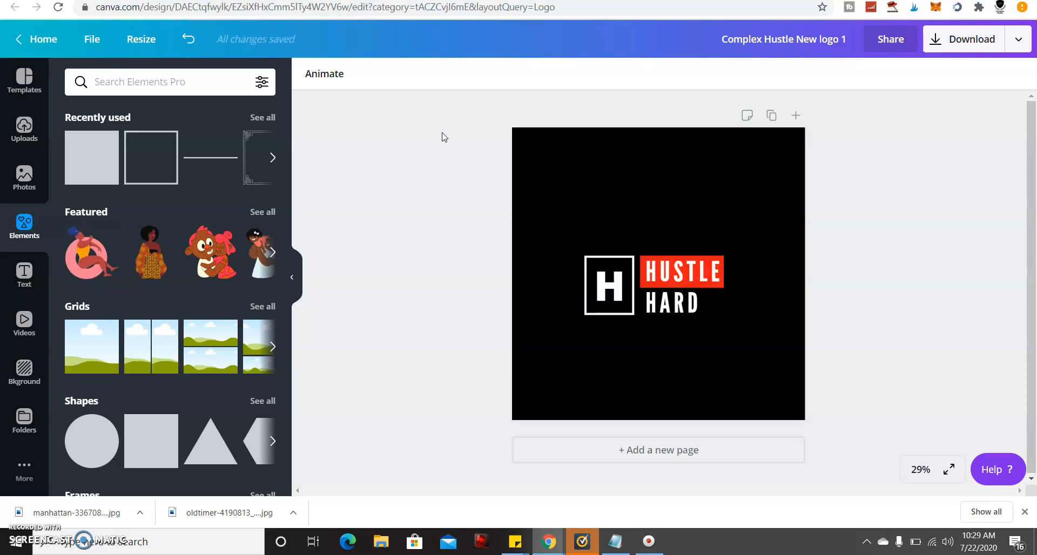
{"action": "left_click", "coordinate": [444, 137]}
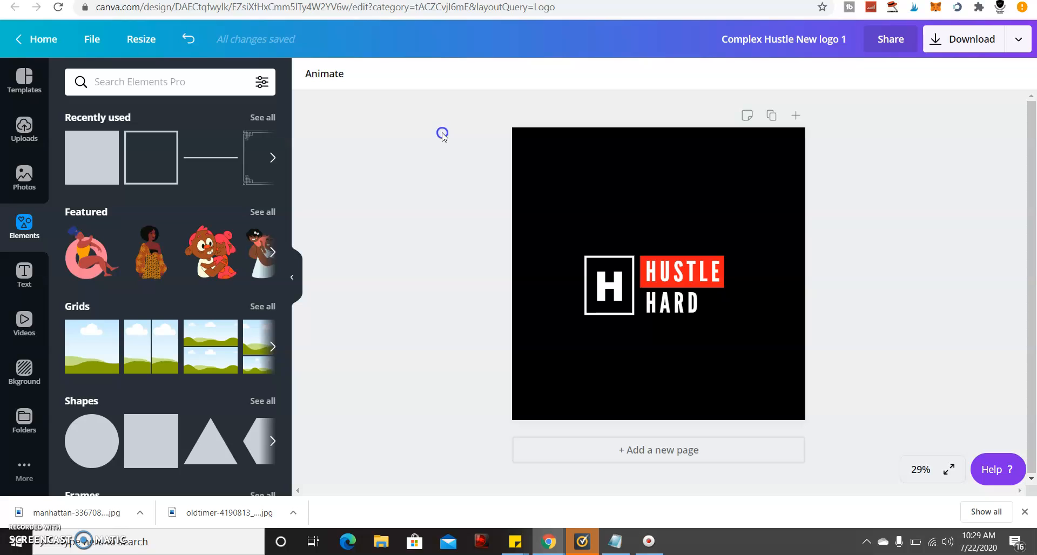